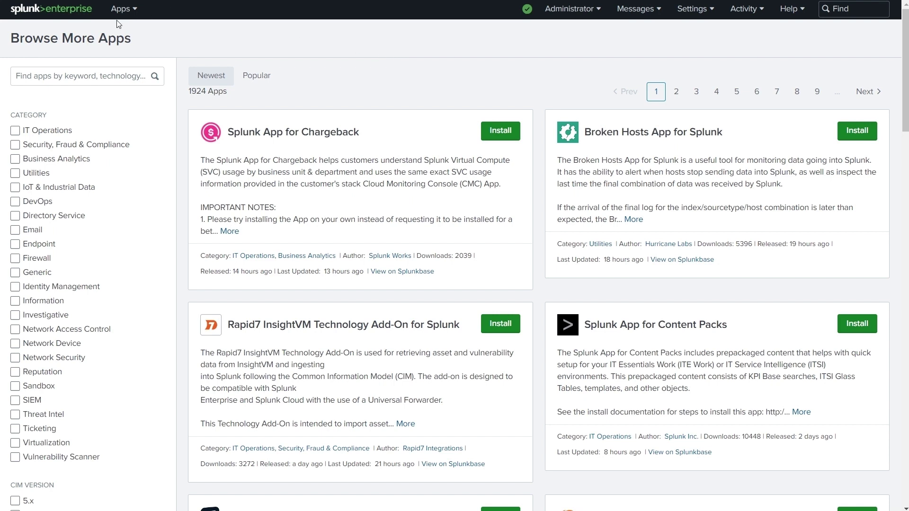
Step: Search apps for 'Vision One' and start installing Trend Micro Vision One for Splunk (XDR) with a Splunk.com login
click(17, 76)
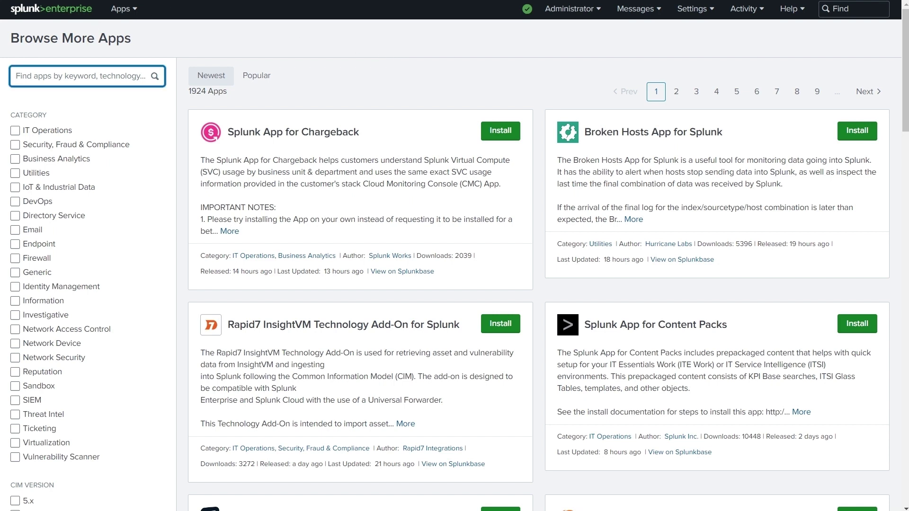
text(Vision)
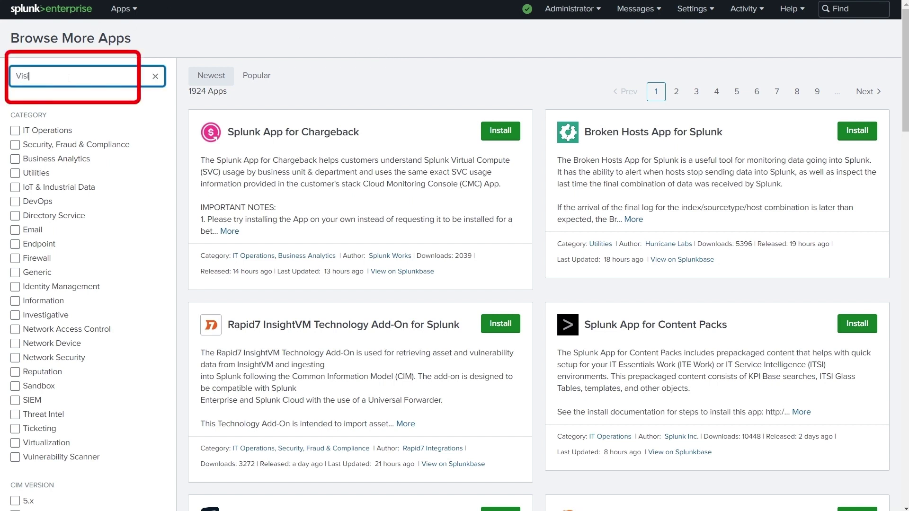
text( One)
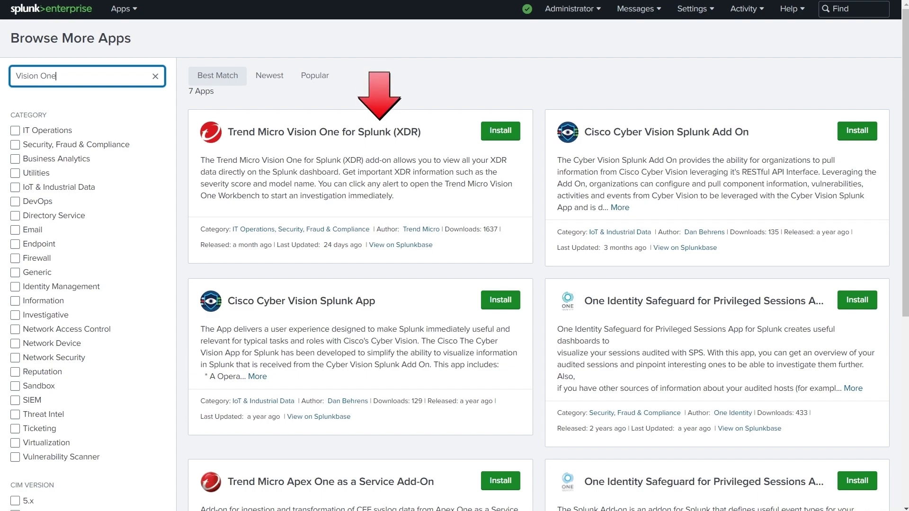
click(501, 131)
click(455, 98)
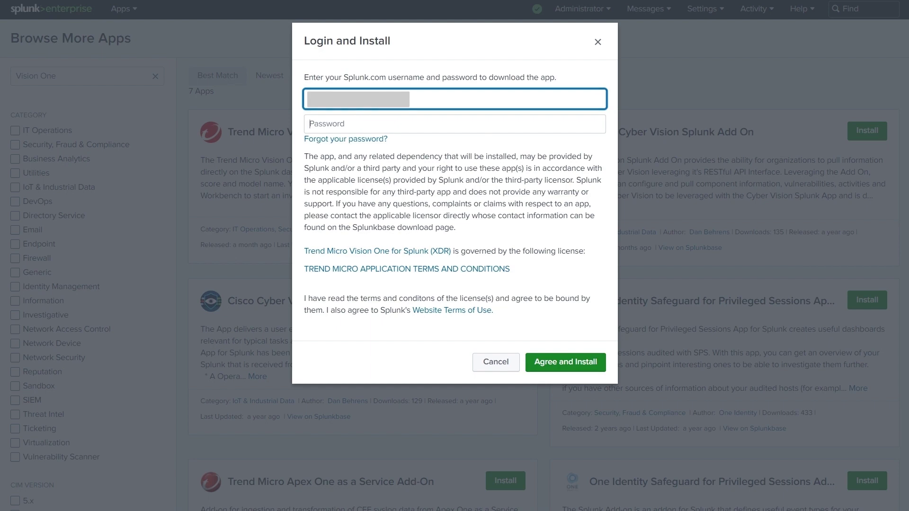
Step: Enter the Splunk.com account password, agree to the license and install, then restart Splunk
click(455, 124)
text(********)
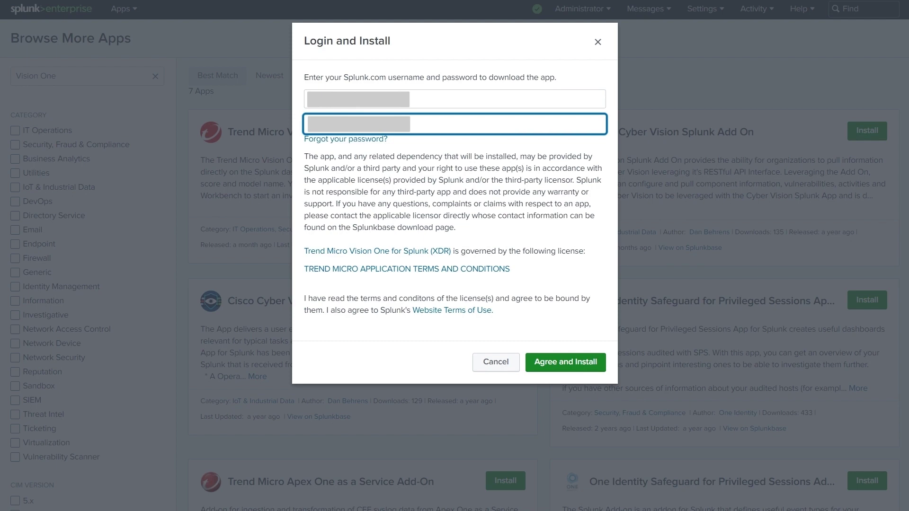
click(557, 362)
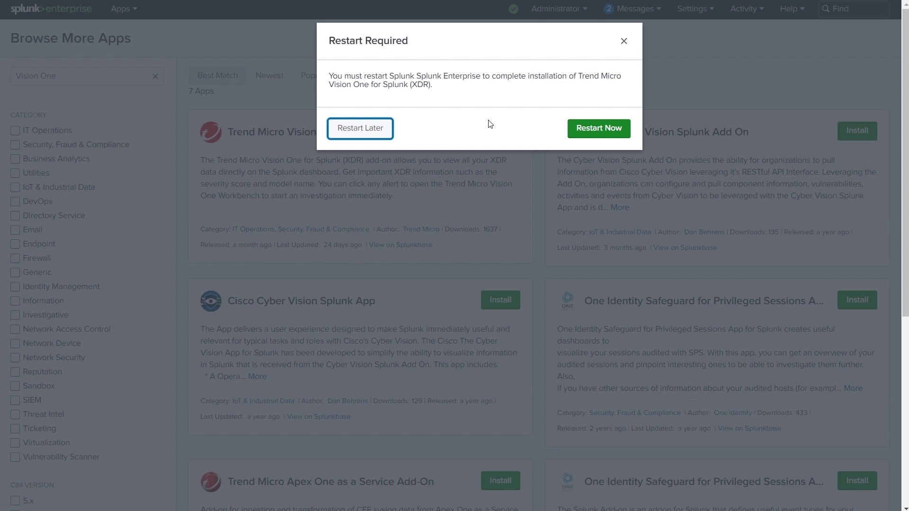
click(599, 129)
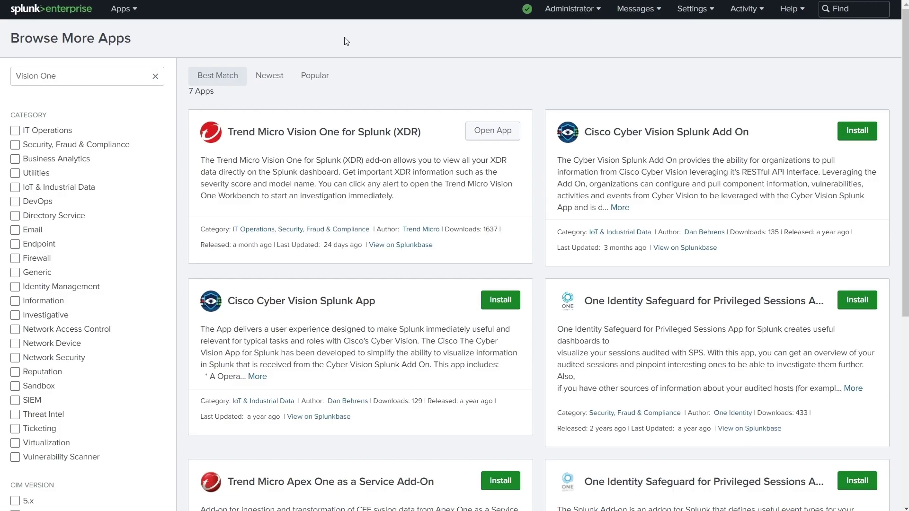
Step: Return to the Splunk home page and launch the Trend Micro Vision One for Splunk (XDR) app
click(40, 18)
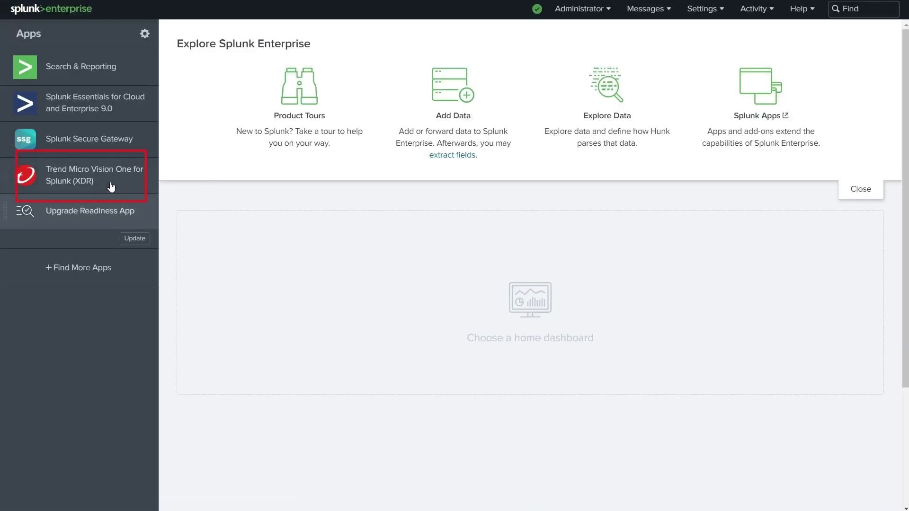
click(92, 188)
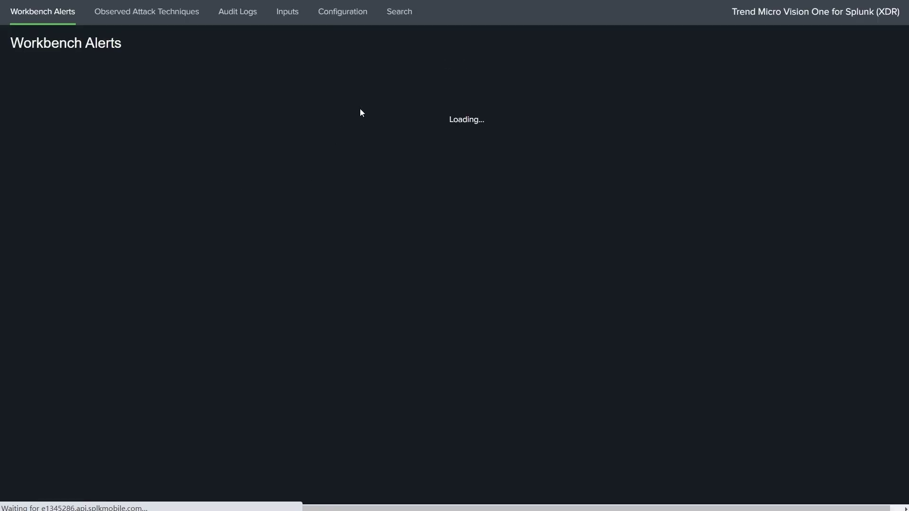
Step: Copy the endpoint URL from Vision One's Third-Party Integration for Splunk (XDR) into the app's Application Settings
click(337, 37)
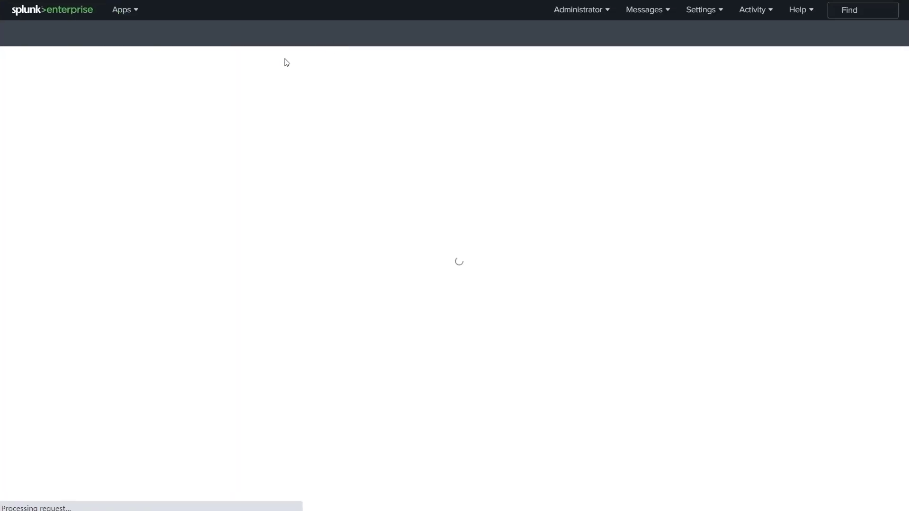
click(125, 113)
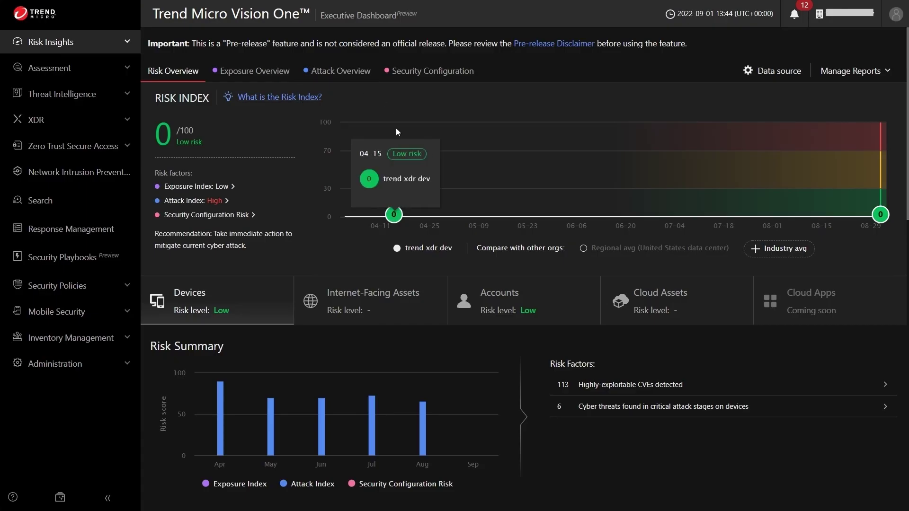
click(56, 364)
scroll(62, 367, down, 5)
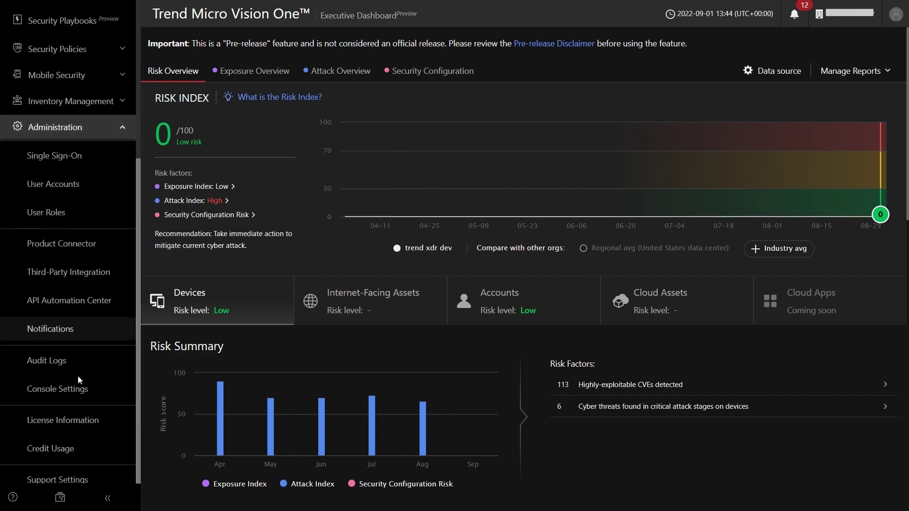
click(72, 276)
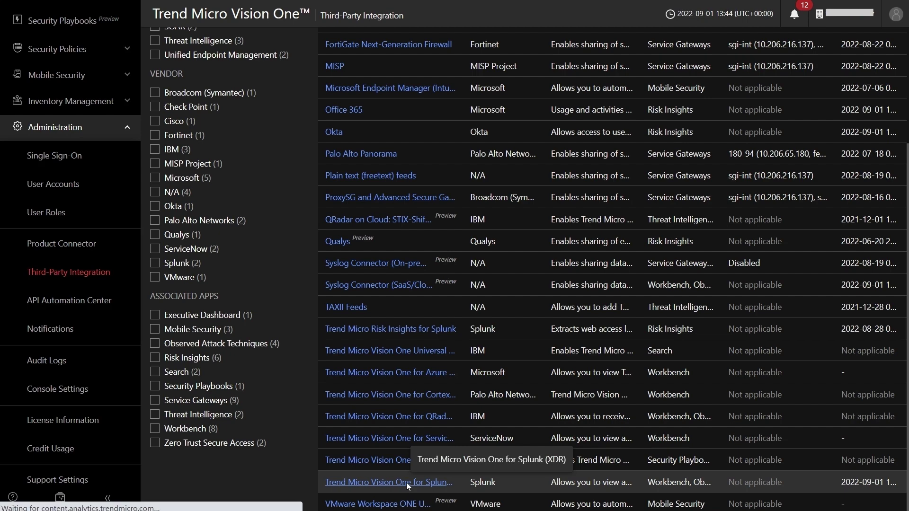
click(407, 483)
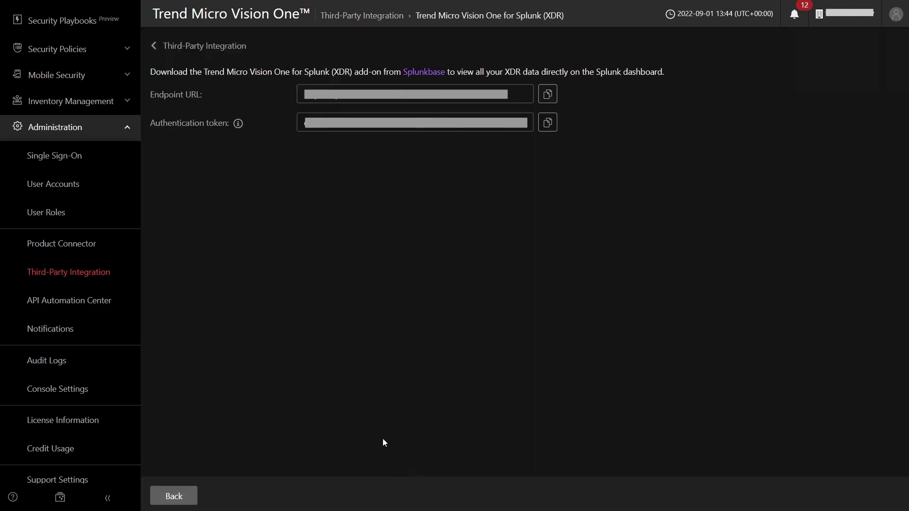
click(548, 97)
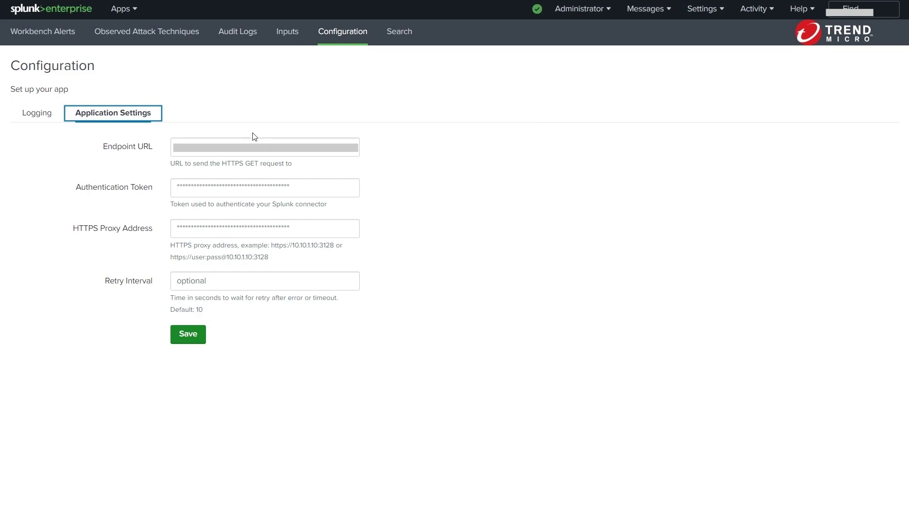
click(255, 141)
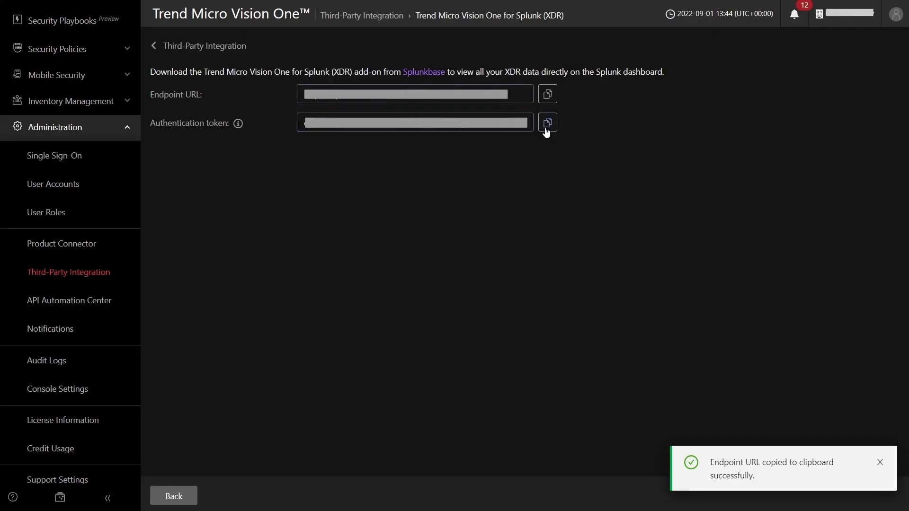
Step: Paste the copied Vision One authentication token into the app's settings and save them
click(546, 124)
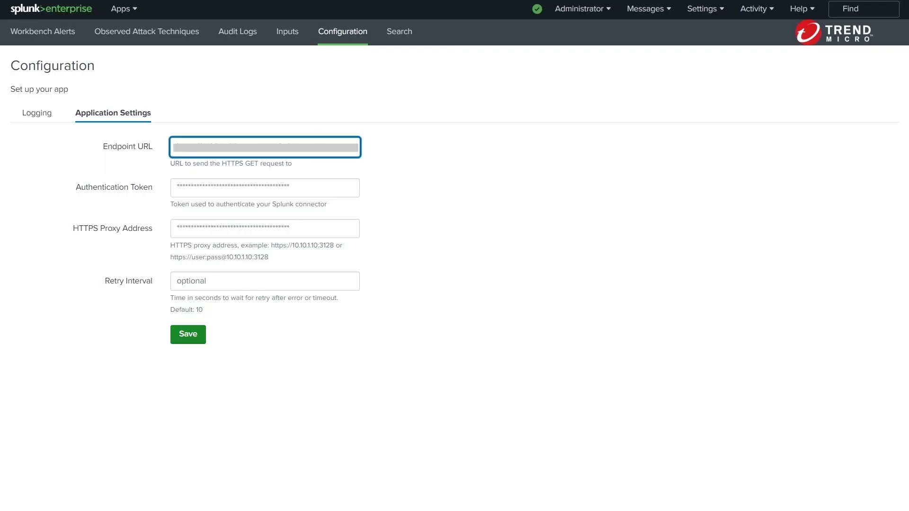
key(Tab)
key(ctrl+v)
key(Tab)
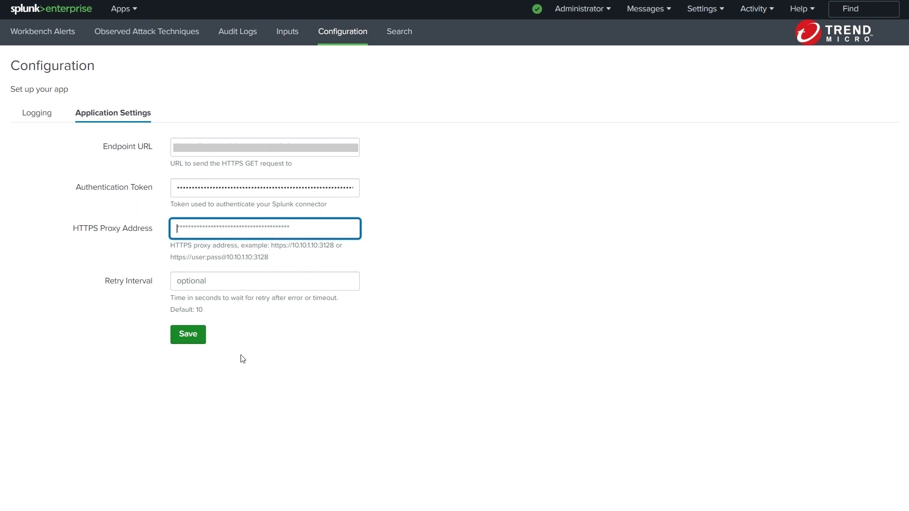
click(192, 338)
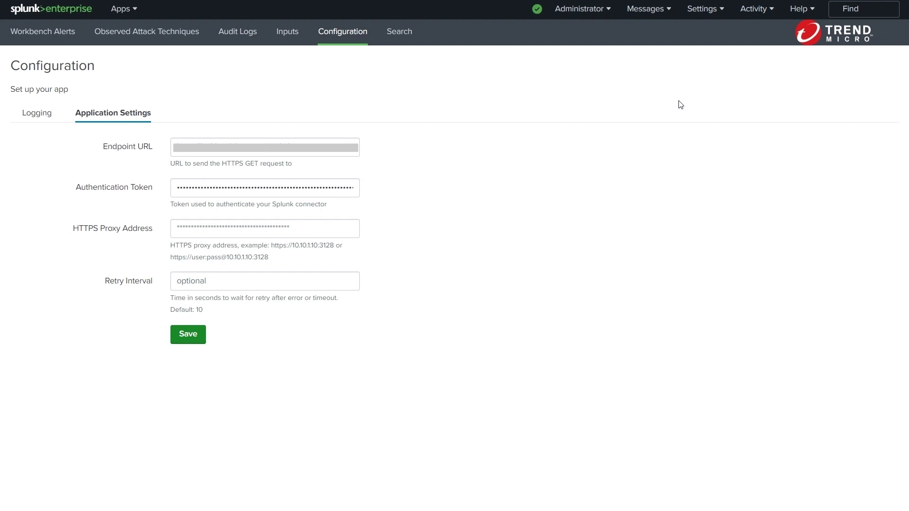
click(289, 32)
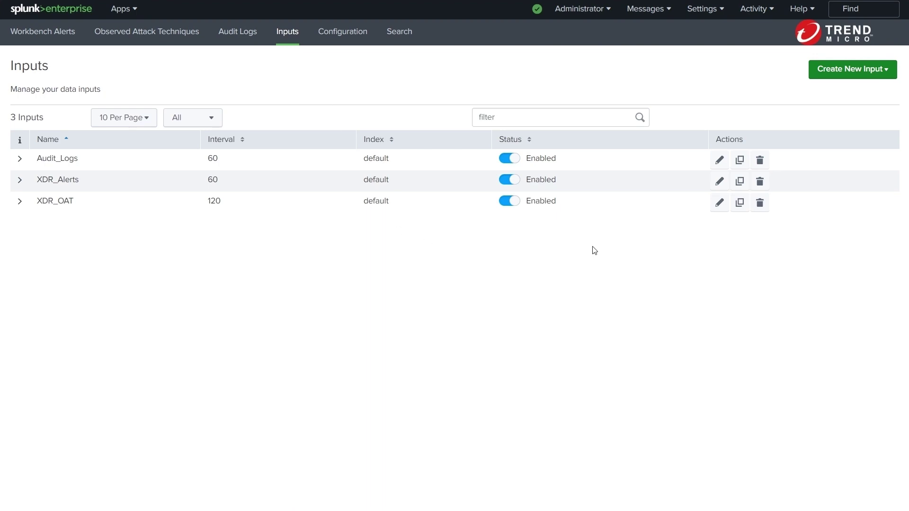
Step: Inspect the Audit_Logs input's polling interval and close it without changes
click(719, 160)
click(442, 141)
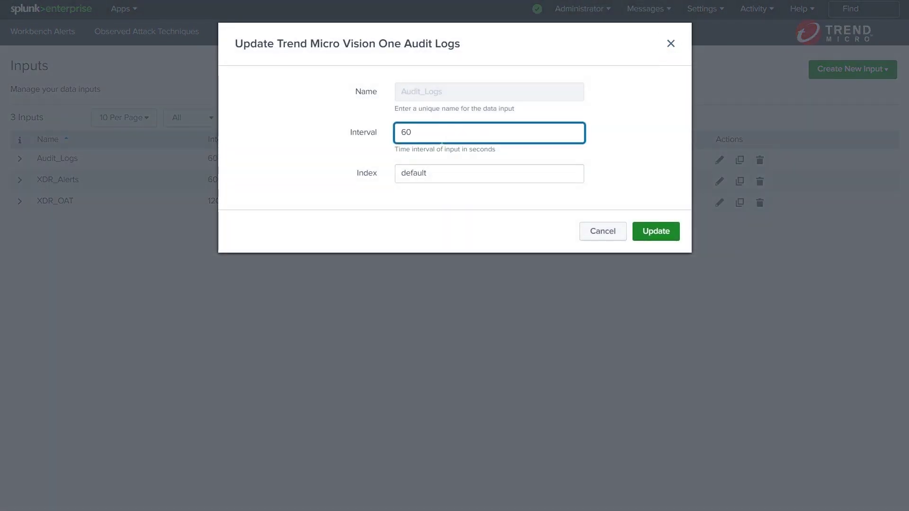
key(Escape)
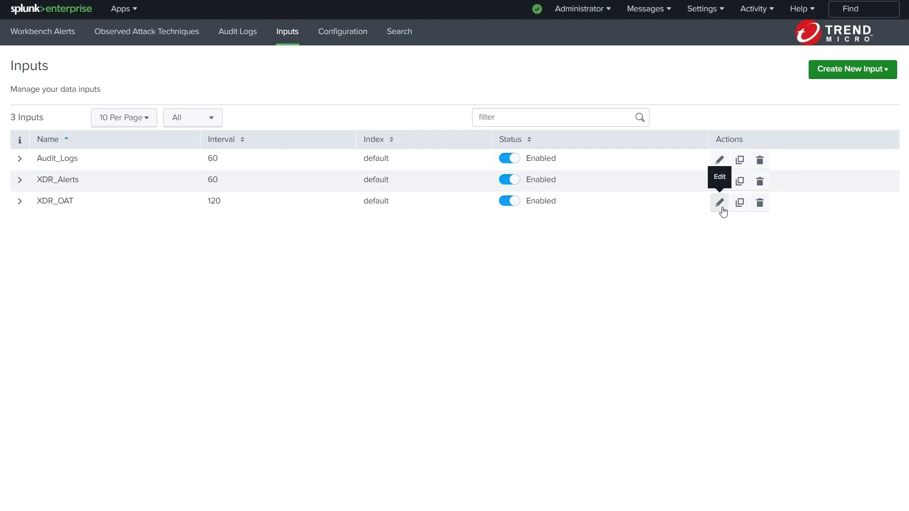
Step: Set the XDR_OAT input's minimum risk level to low and update it
click(720, 204)
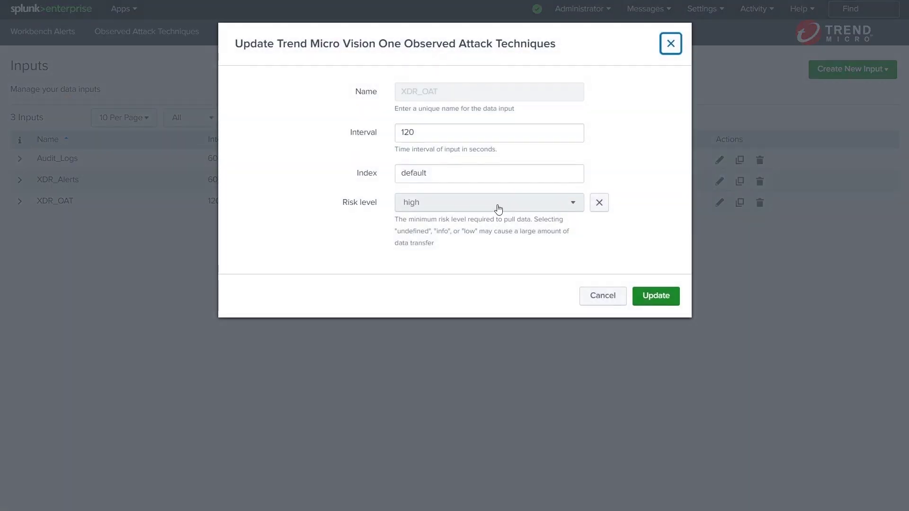
click(499, 208)
click(436, 284)
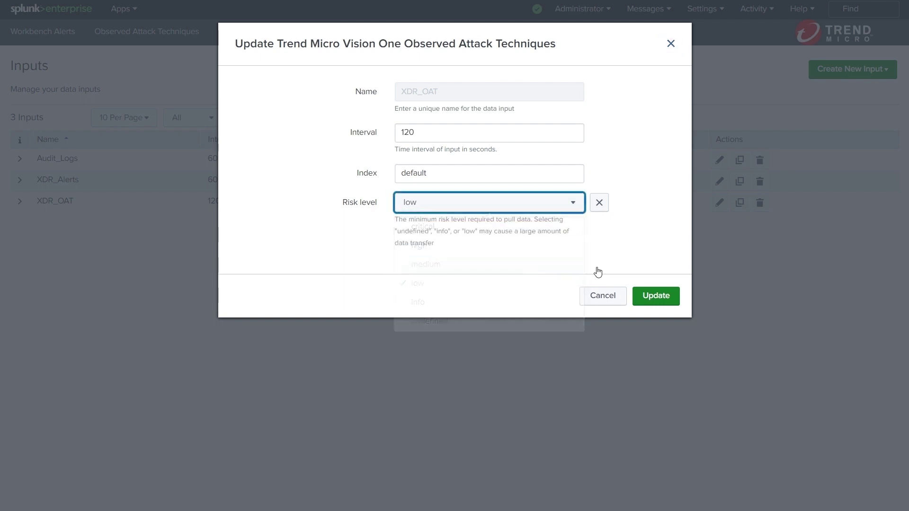
click(656, 297)
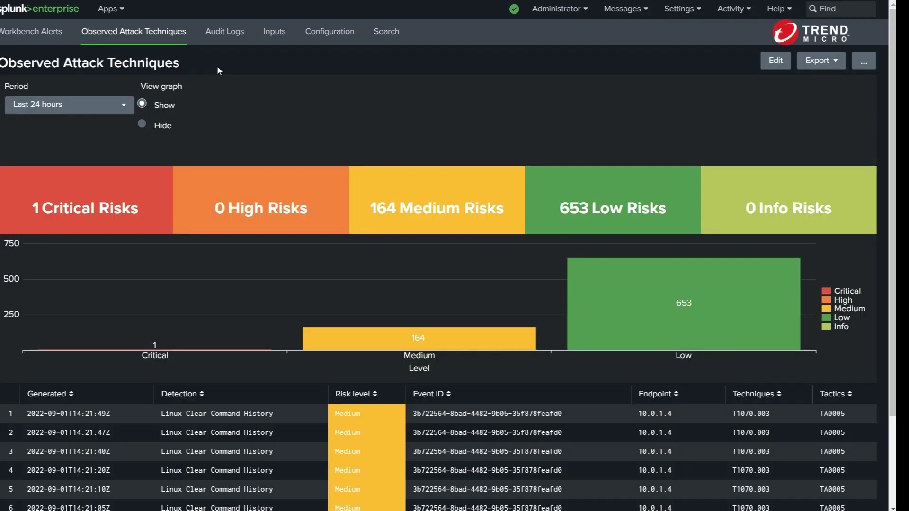
Step: Search source="trendmicro_v1_observed_attack_techniques" in the app's Search page, returning 818 events
click(376, 34)
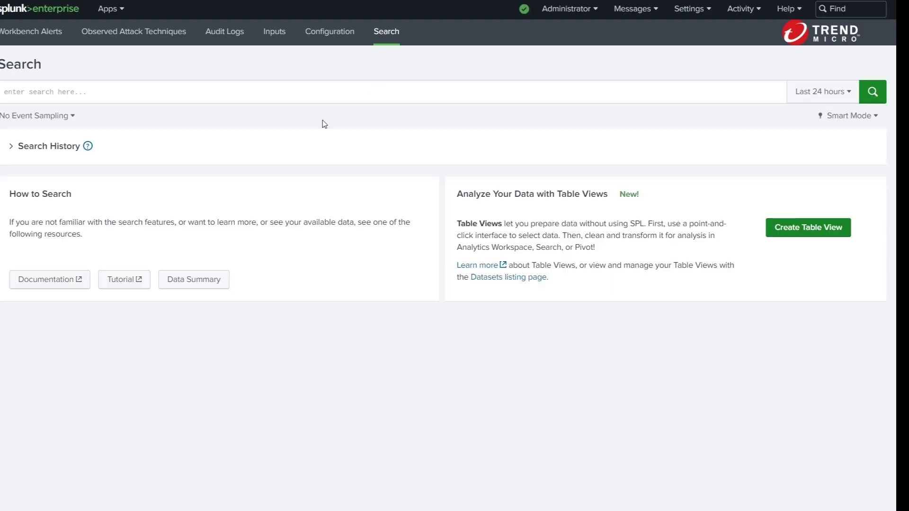
key(ctrl+v)
click(873, 93)
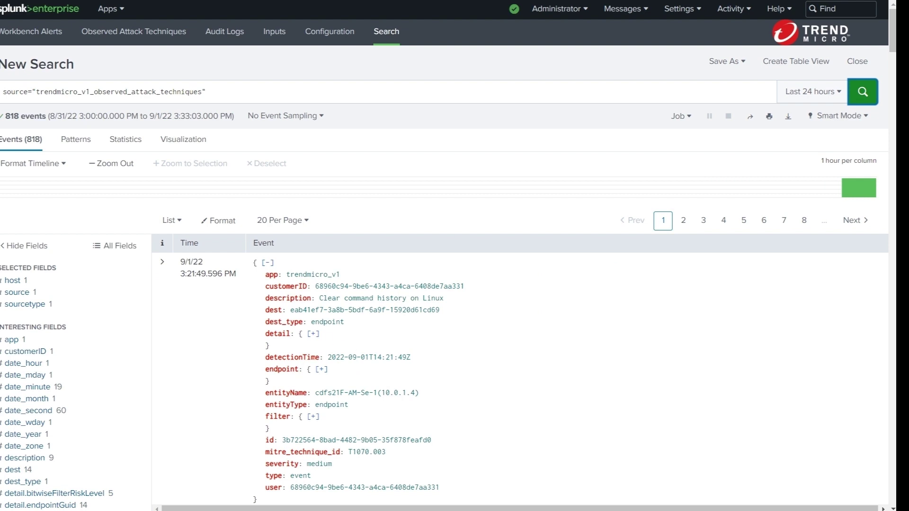
Step: Expand the first event's filter, endpoint and detail fields
scroll(305, 411, down, 6)
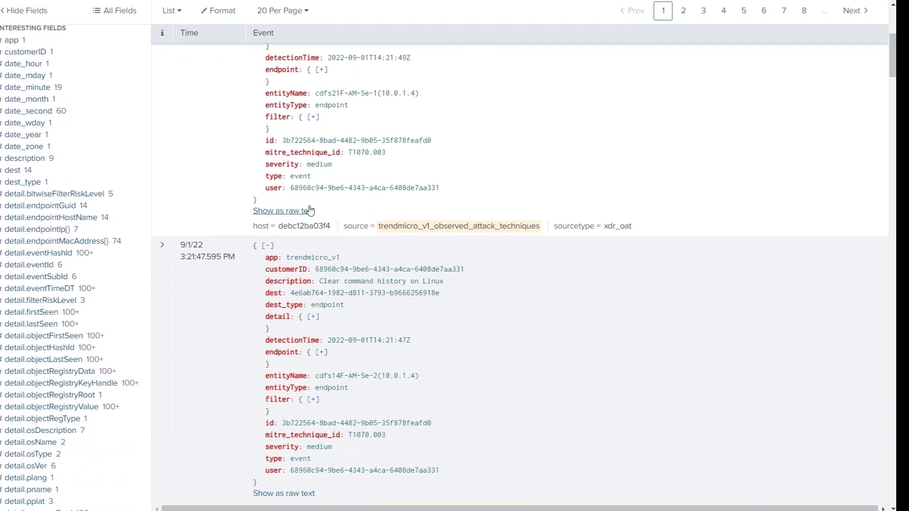
click(313, 117)
click(322, 70)
scroll(318, 160, up, 4)
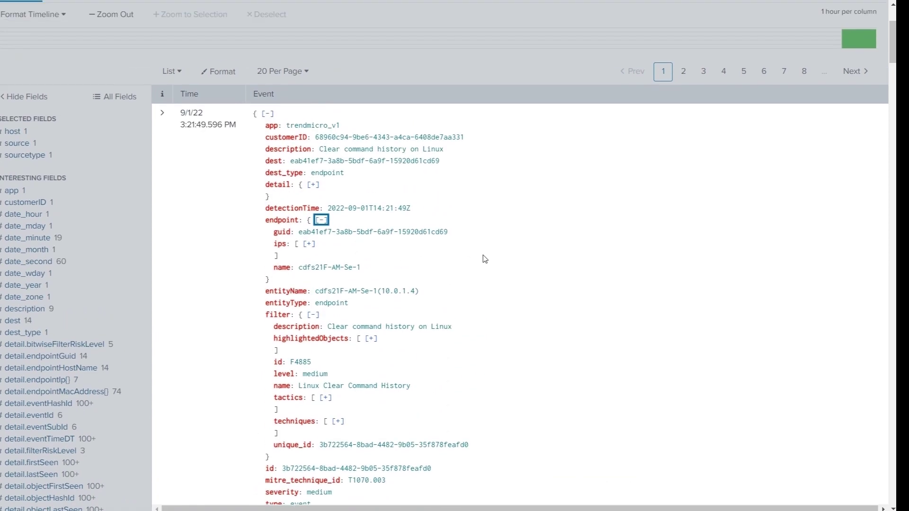
click(316, 158)
scroll(318, 163, down, 18)
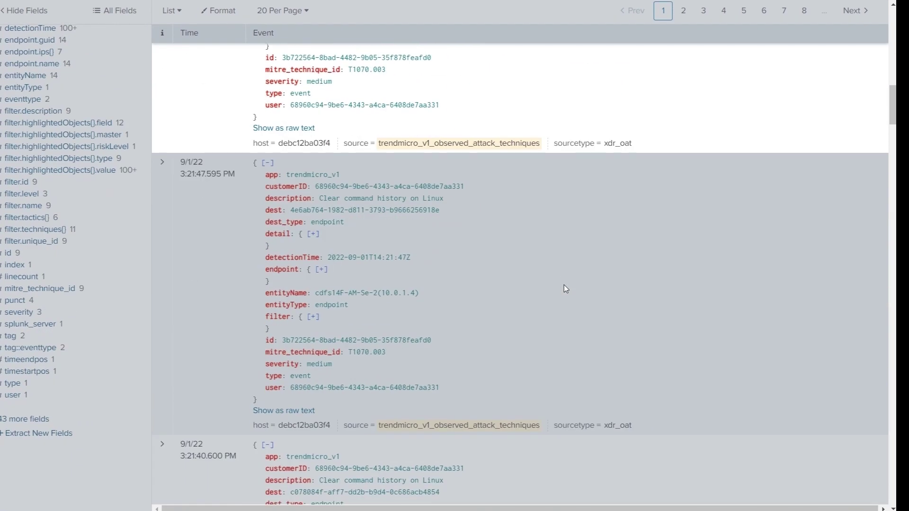
scroll(564, 285, up, 20)
Step: Replace the query with the datamodel Alerts search ending in '| fieldsummary' and run it
click(260, 92)
key(ctrl+a)
key(ctrl+v)
click(876, 92)
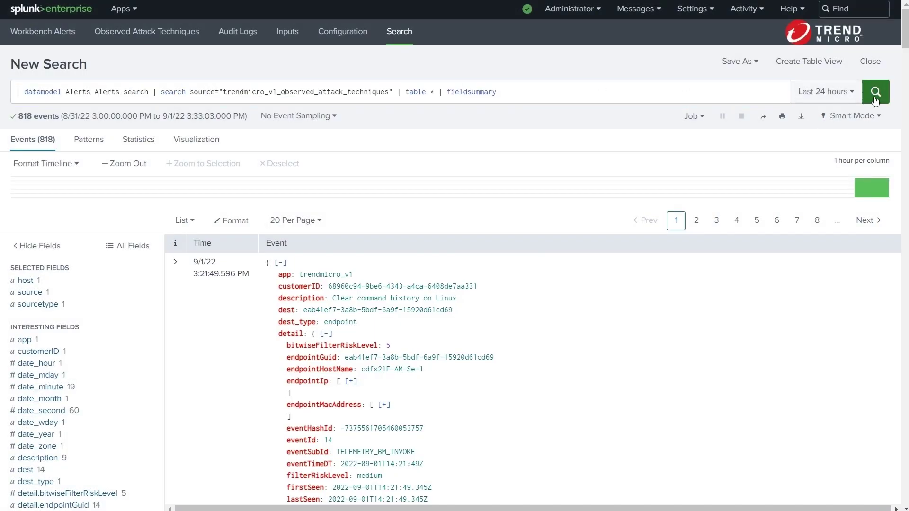